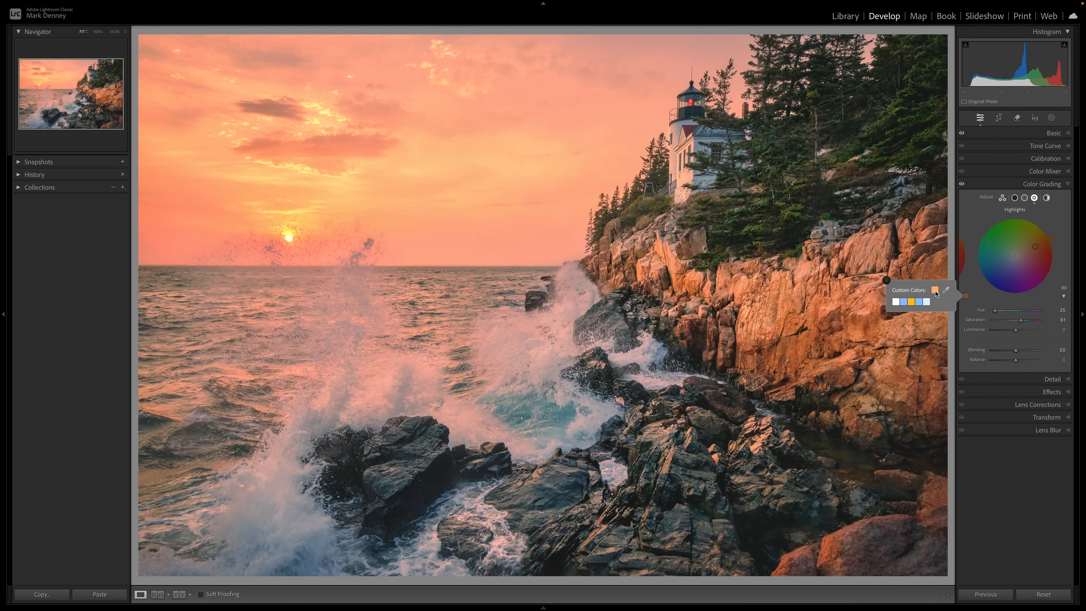
# Close the highlights color picker and compare the lighthouse photo with and without Color Grading
pyautogui.click(886, 280)
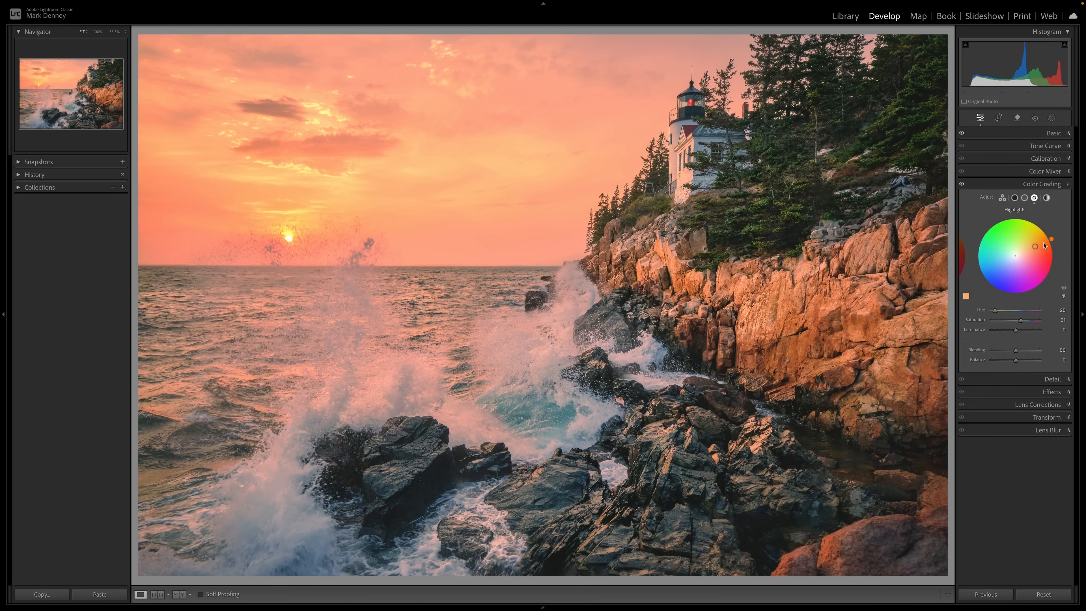
pyautogui.click(961, 184)
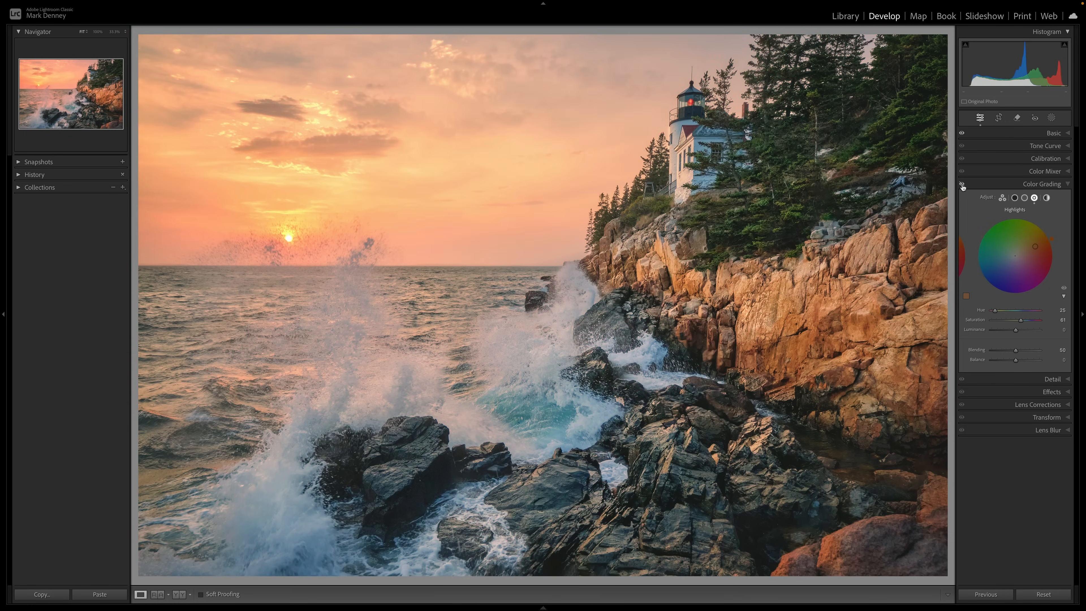
pyautogui.click(961, 184)
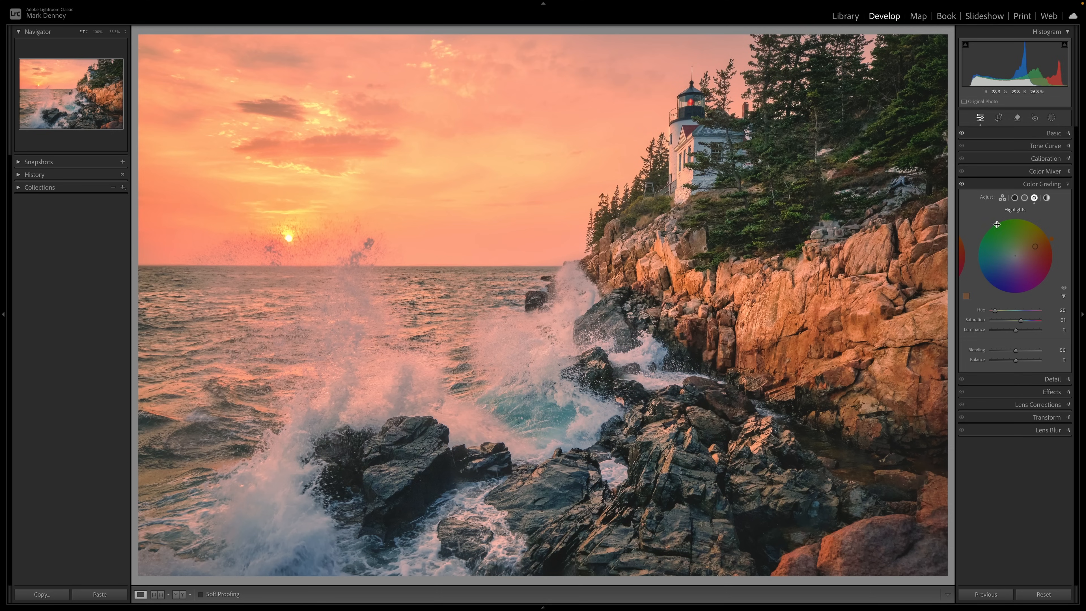
pyautogui.click(961, 184)
pyautogui.click(961, 184)
pyautogui.click(961, 184)
pyautogui.click(961, 185)
pyautogui.click(961, 184)
pyautogui.click(961, 184)
pyautogui.click(961, 184)
pyautogui.click(961, 184)
pyautogui.click(961, 185)
pyautogui.click(962, 184)
pyautogui.click(961, 185)
pyautogui.click(961, 184)
pyautogui.click(961, 184)
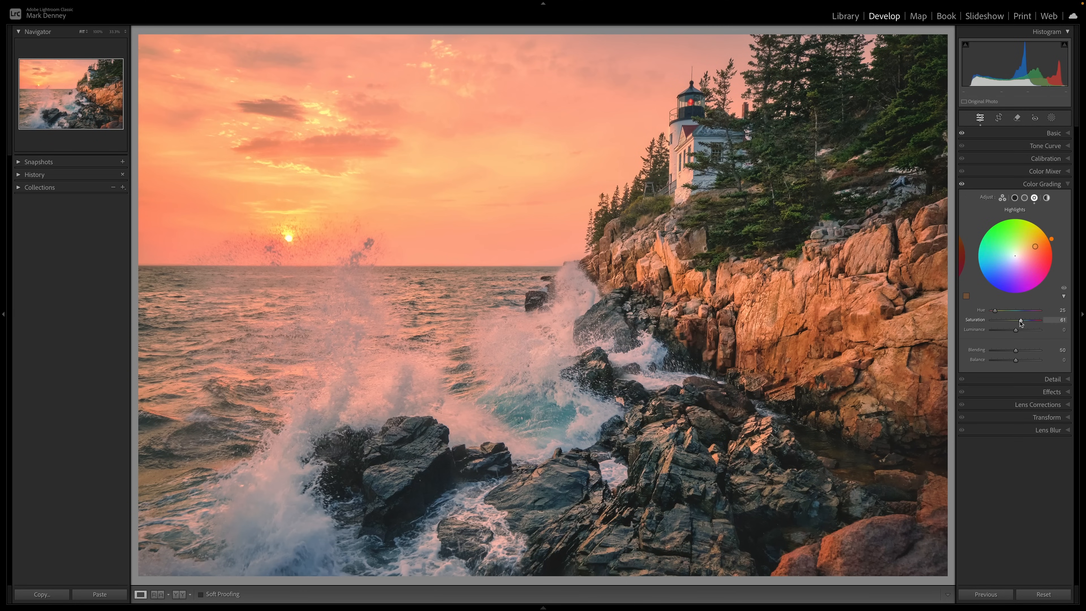
# Raise the highlights' Color Grading saturation to 100 and compare the photo with and without the grading
pyautogui.moveTo(1021, 320); pyautogui.dragTo(1045, 320)
pyautogui.click(962, 185)
pyautogui.click(962, 185)
pyautogui.click(962, 186)
pyautogui.click(962, 185)
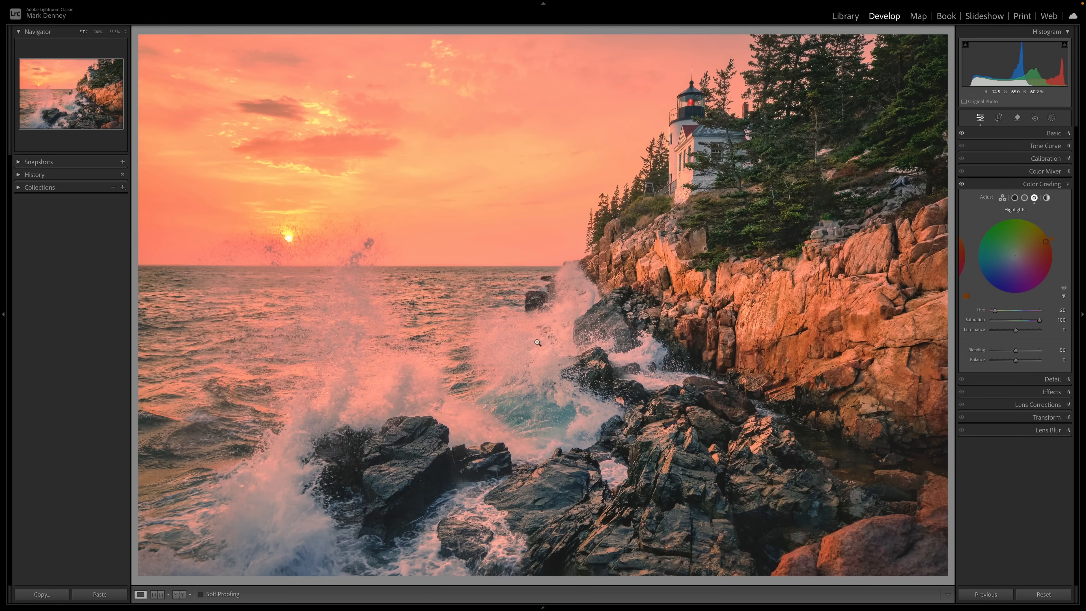
# Lower the Color Grading Blending and set the Balance to -33 to restrict the highlight tint
pyautogui.moveTo(1012, 351)
pyautogui.mouseDown()
pyautogui.moveTo(986, 355)
pyautogui.moveTo(1039, 353)
pyautogui.moveTo(996, 353)
pyautogui.moveTo(1034, 354)
pyautogui.moveTo(1012, 355)
pyautogui.mouseUp()
pyautogui.moveTo(1014, 361); pyautogui.dragTo(1007, 362)
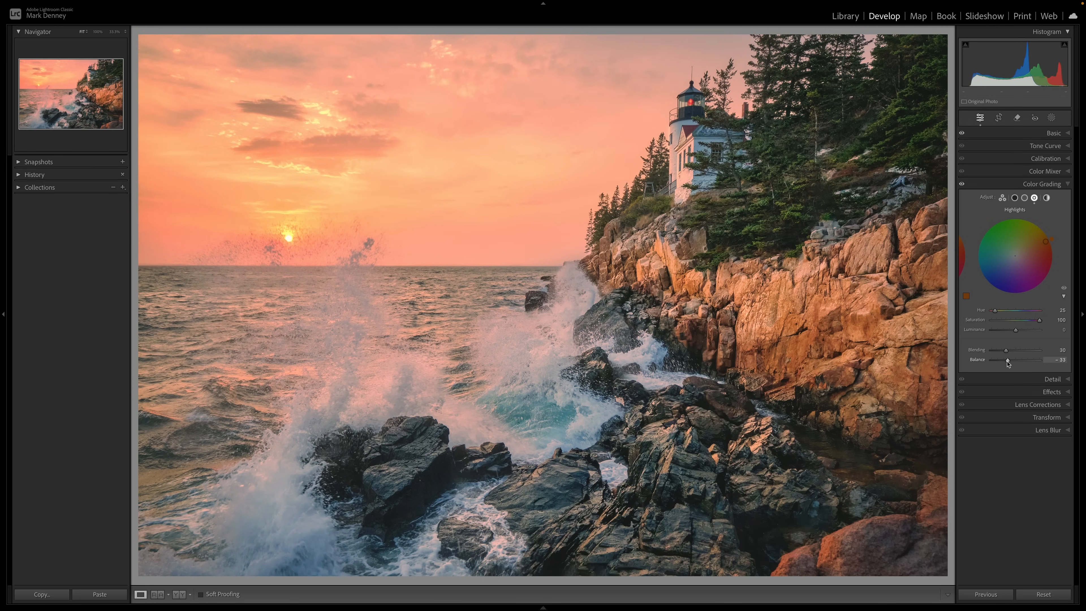
pyautogui.moveTo(1008, 362); pyautogui.dragTo(992, 364)
pyautogui.moveTo(996, 363)
pyautogui.mouseDown()
pyautogui.moveTo(1043, 364)
pyautogui.moveTo(1009, 364)
pyautogui.mouseUp()
pyautogui.moveTo(1006, 362); pyautogui.dragTo(1006, 362)
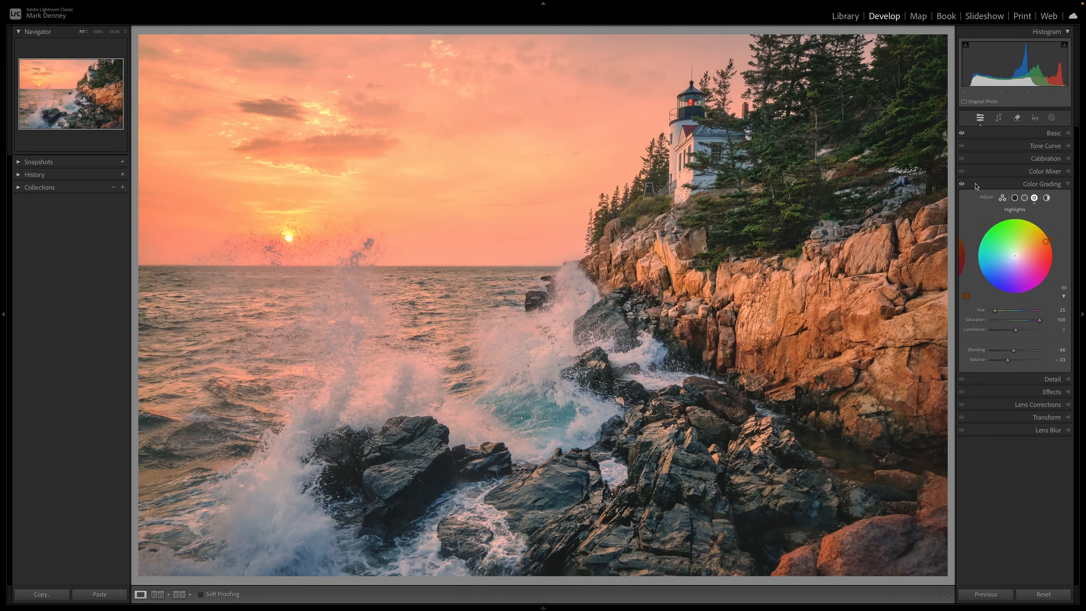
# Compare the photo with and without Color Grading to judge the new Blending and Balance
pyautogui.click(961, 183)
pyautogui.click(962, 183)
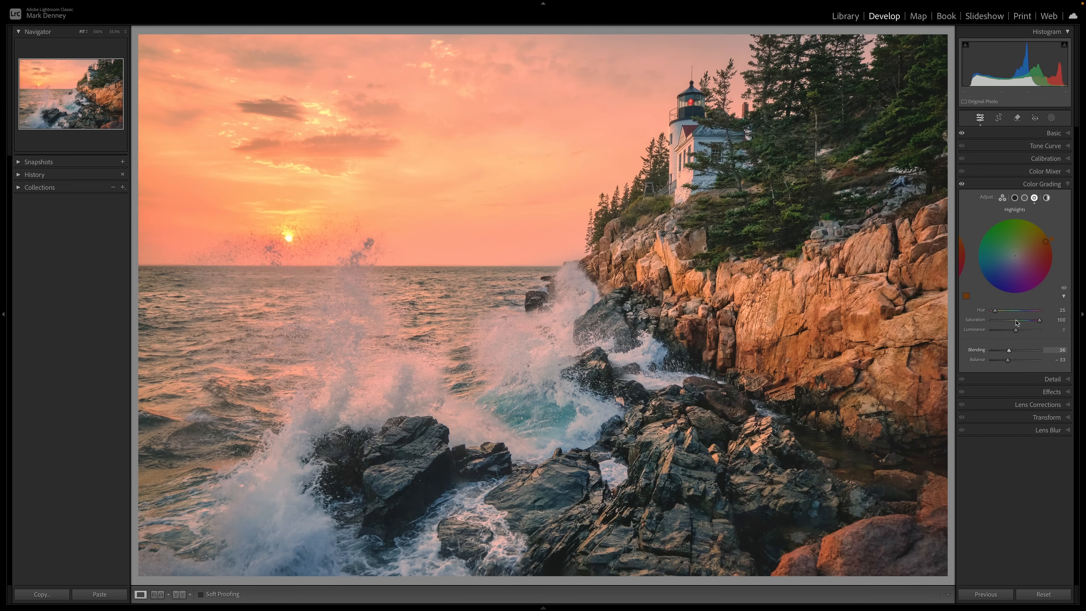
pyautogui.click(962, 184)
pyautogui.click(962, 183)
pyautogui.click(962, 183)
pyautogui.click(961, 184)
pyautogui.click(962, 184)
pyautogui.click(962, 184)
pyautogui.click(962, 183)
pyautogui.click(962, 184)
# Lower the Color Grading Blending slightly more and recheck the lighthouse photo with and without the grading
pyautogui.moveTo(1006, 352); pyautogui.dragTo(1005, 352)
pyautogui.click(961, 184)
pyautogui.click(961, 185)
pyautogui.click(962, 185)
pyautogui.click(962, 185)
pyautogui.click(962, 185)
pyautogui.click(962, 184)
pyautogui.click(962, 183)
pyautogui.click(961, 183)
pyautogui.click(962, 184)
# On the next photo, the aspen forest, sample the sun's glow as the highlights color with hue 37 and raise its saturation to 44
pyautogui.press('Right')
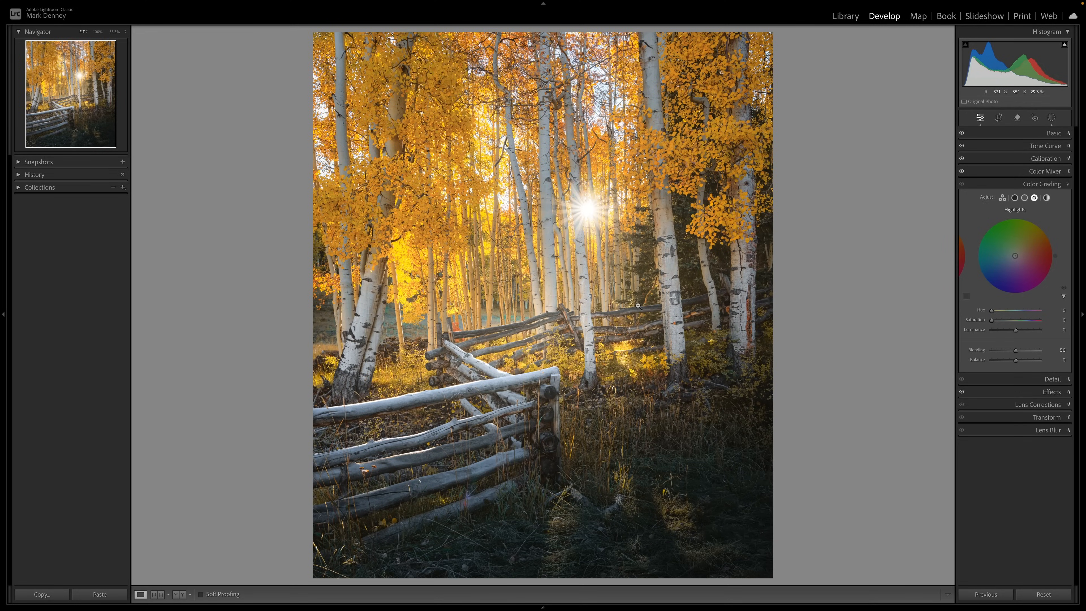
pyautogui.click(1034, 198)
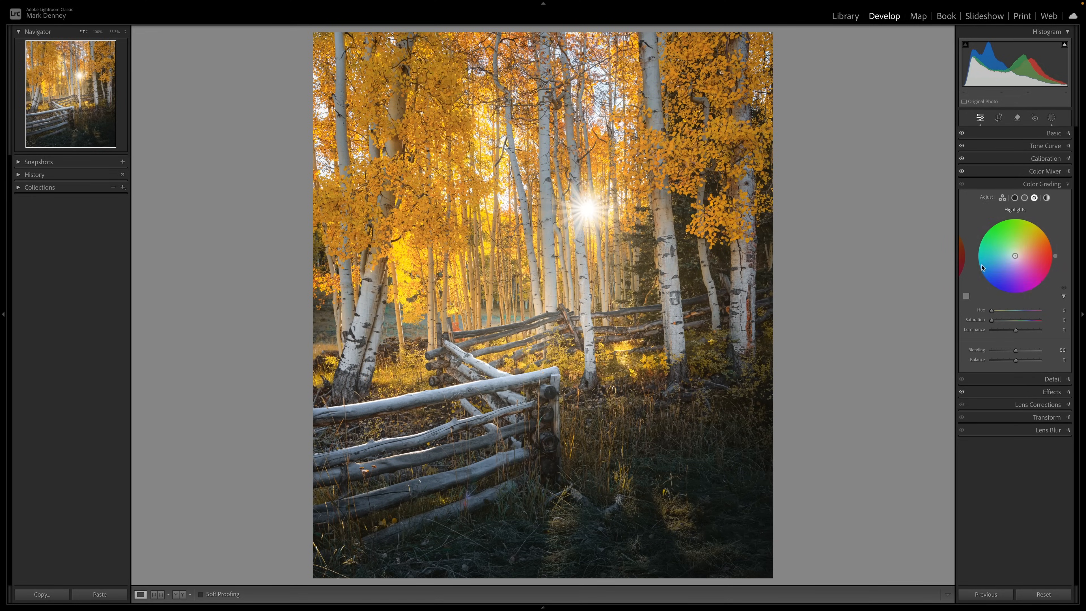
pyautogui.click(966, 296)
pyautogui.moveTo(945, 290)
pyautogui.mouseDown()
pyautogui.moveTo(621, 224)
pyautogui.moveTo(587, 228)
pyautogui.moveTo(602, 217)
pyautogui.mouseUp()
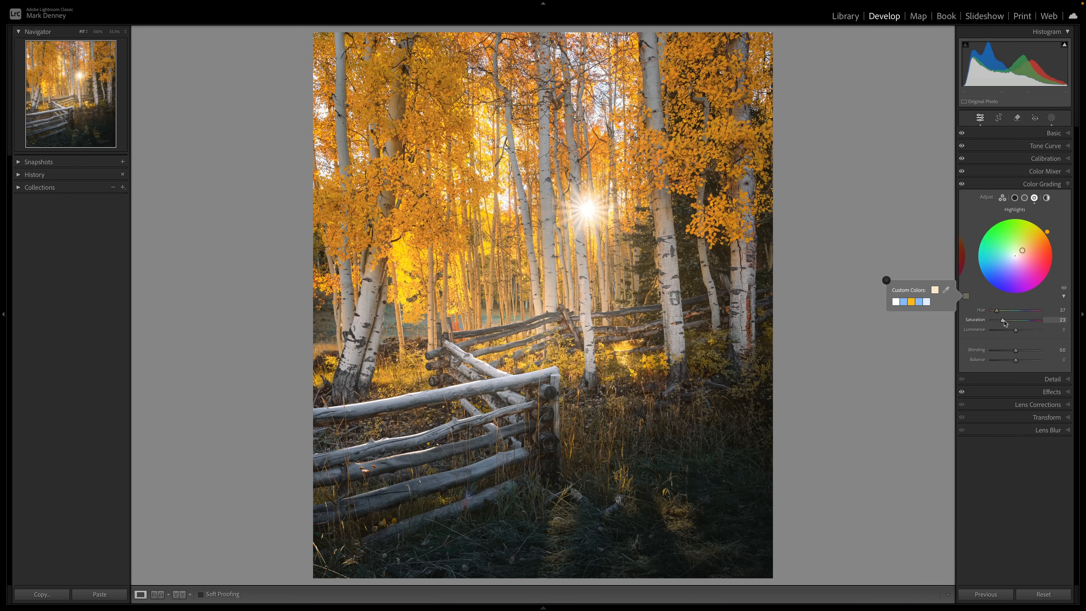
pyautogui.moveTo(1003, 321); pyautogui.dragTo(1006, 321)
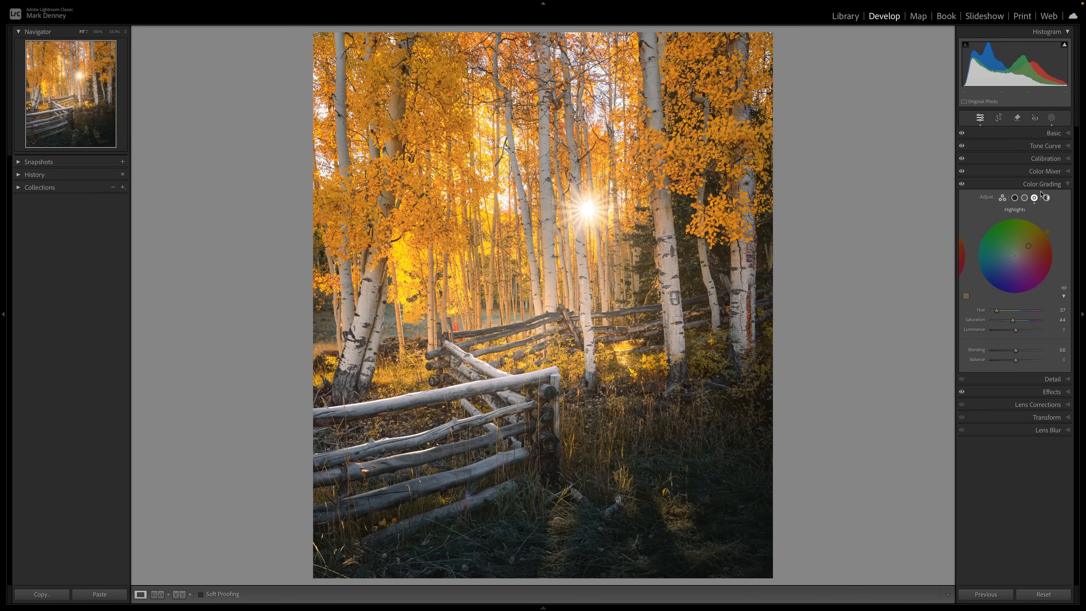
# Examine the forest photo's Basic adjustments, then collapse them
pyautogui.click(1043, 184)
pyautogui.click(1052, 133)
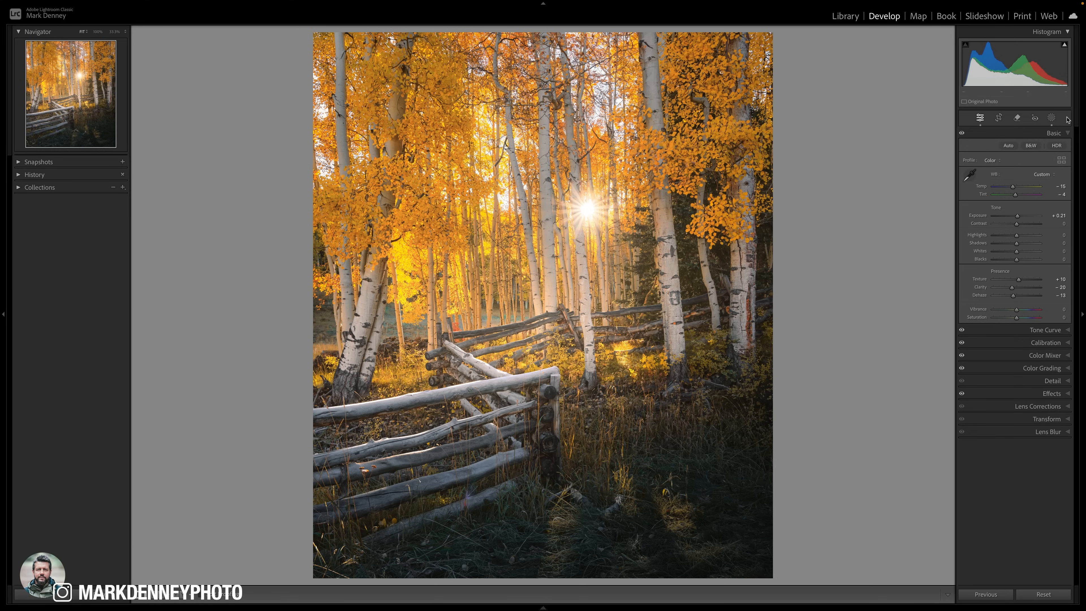
pyautogui.click(1046, 136)
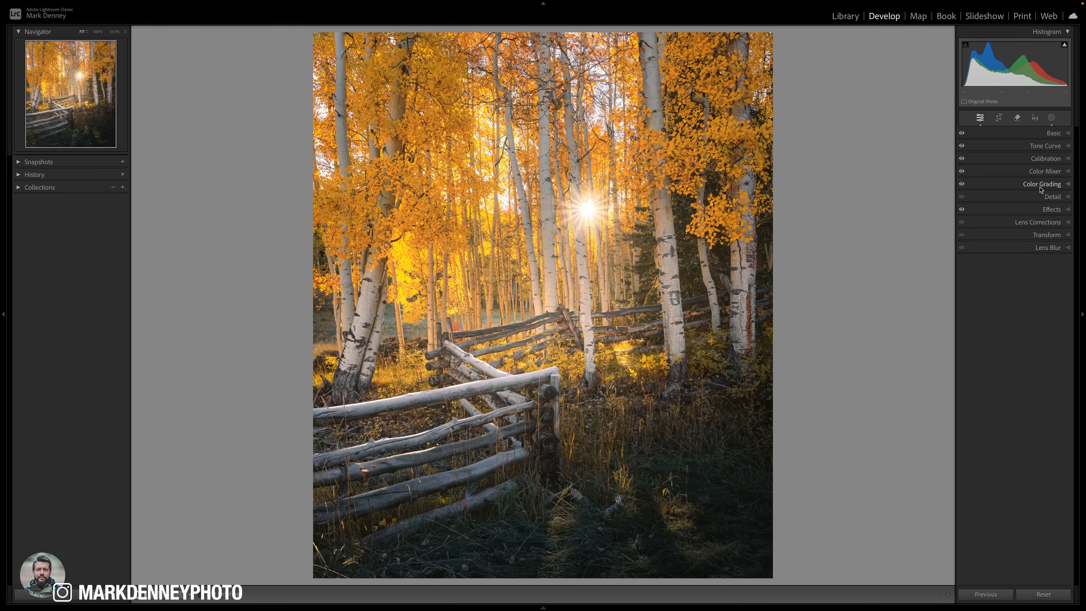
# In the forest photo's Color Grading, try the midtones luminance at +100, then reduce it to a slightly positive value
pyautogui.click(1042, 184)
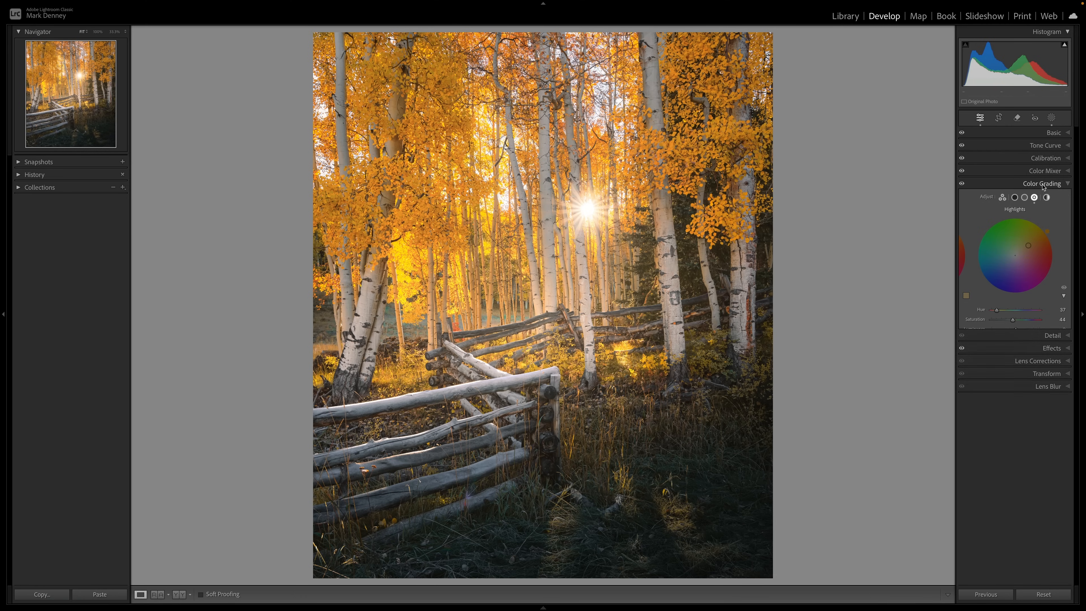
pyautogui.click(1025, 198)
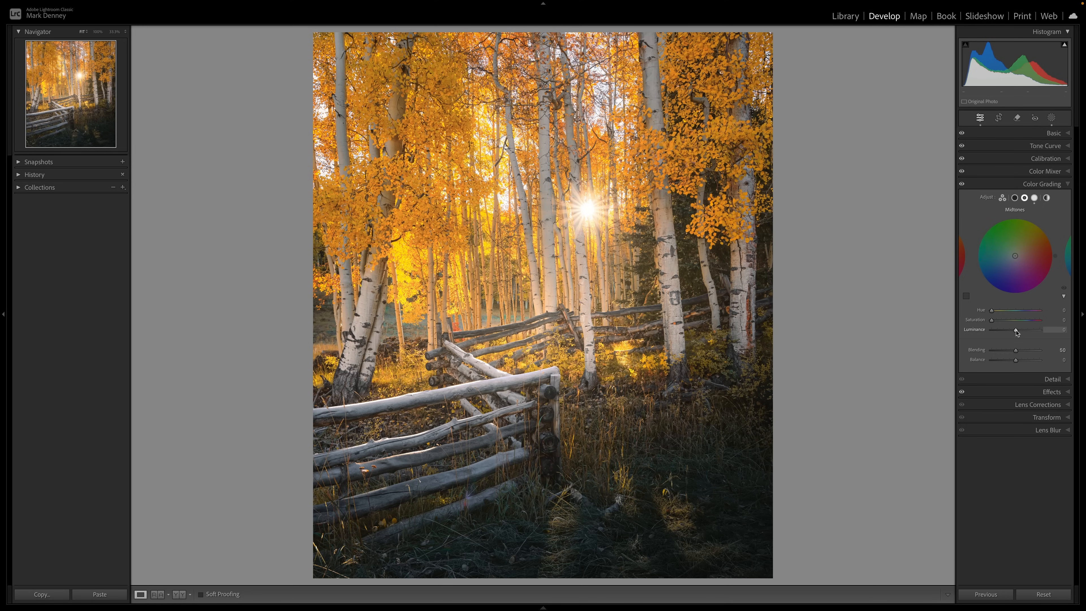
pyautogui.moveTo(1017, 333); pyautogui.dragTo(1055, 335)
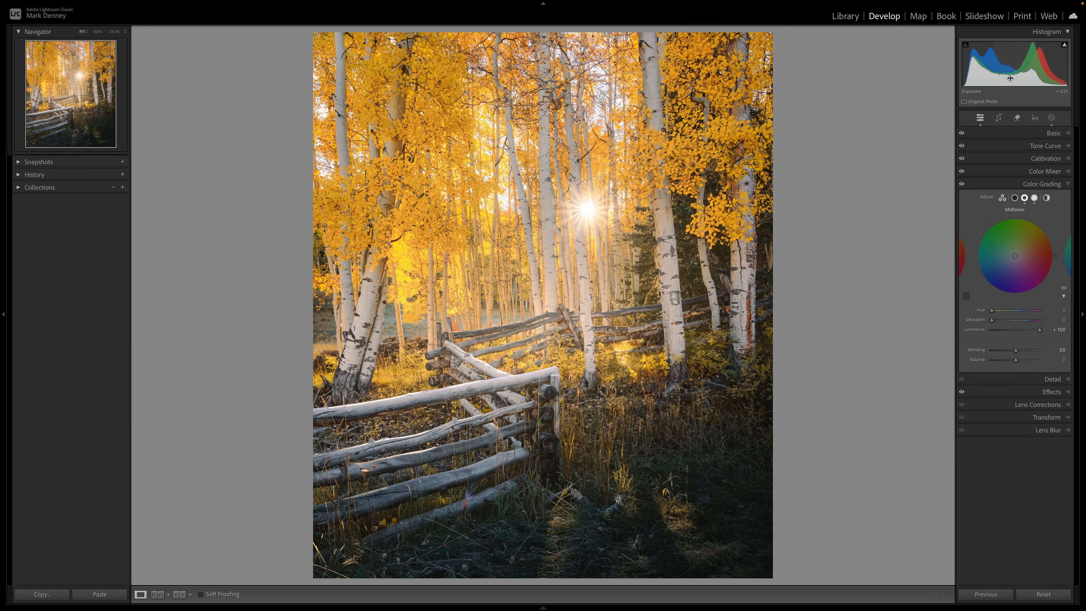
pyautogui.moveTo(1039, 330)
pyautogui.mouseDown()
pyautogui.moveTo(1003, 331)
pyautogui.moveTo(1055, 330)
pyautogui.moveTo(1009, 330)
pyautogui.moveTo(1030, 329)
pyautogui.moveTo(1019, 328)
pyautogui.mouseUp()
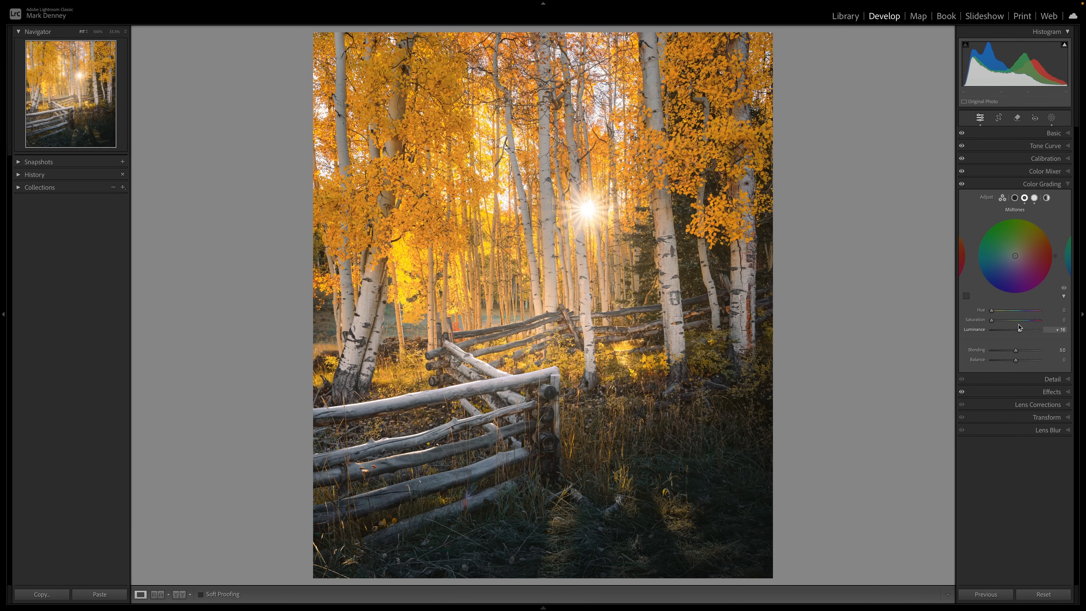